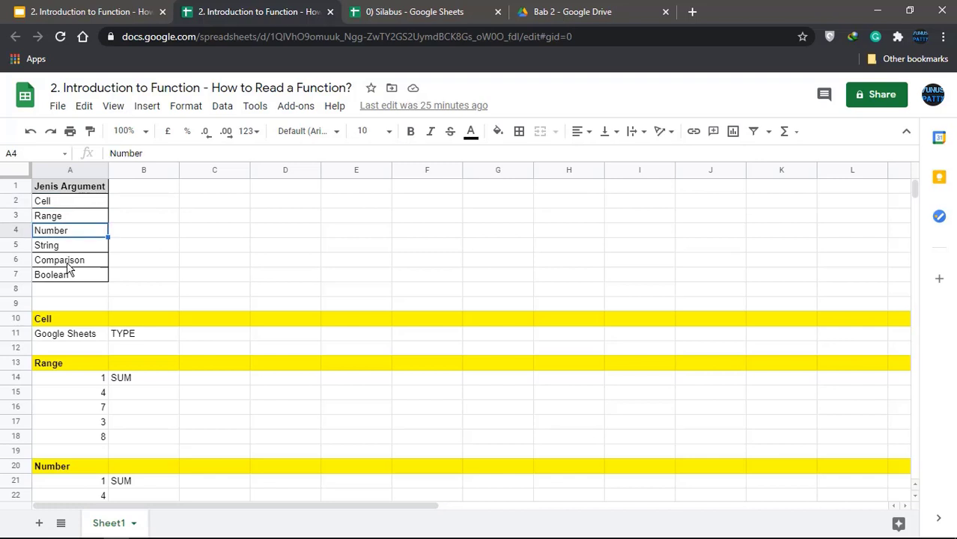
{"action": "left_click", "coordinate": [86, 279]}
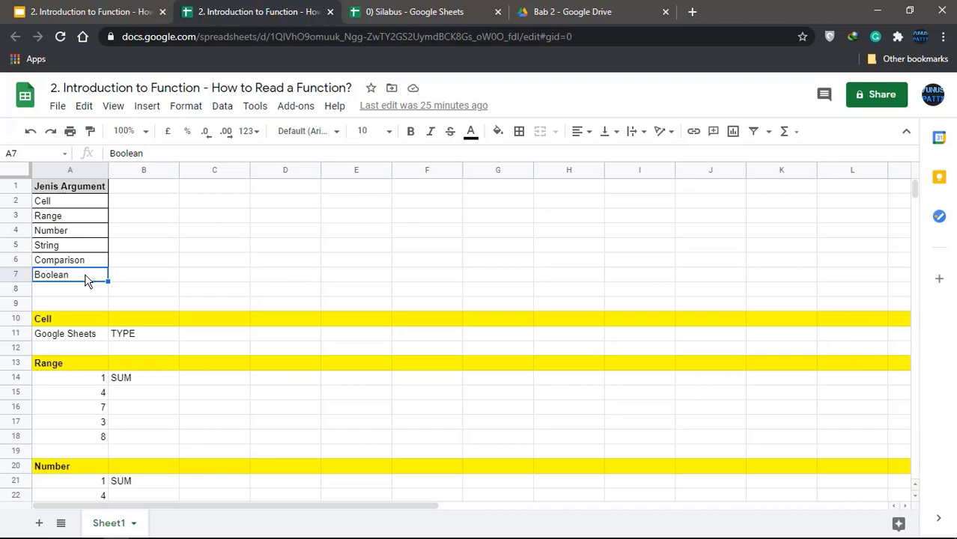
{"action": "left_click", "coordinate": [63, 323]}
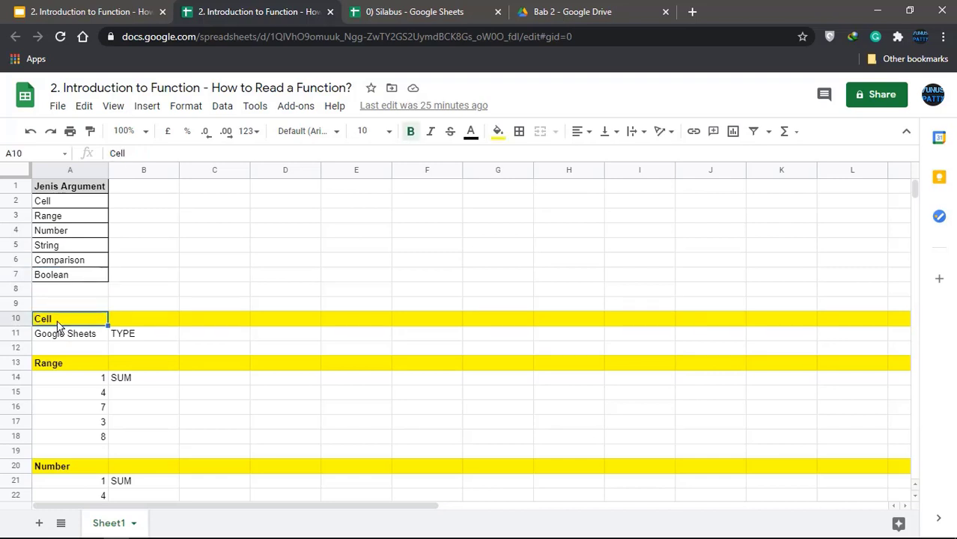
{"action": "left_click", "coordinate": [129, 337]}
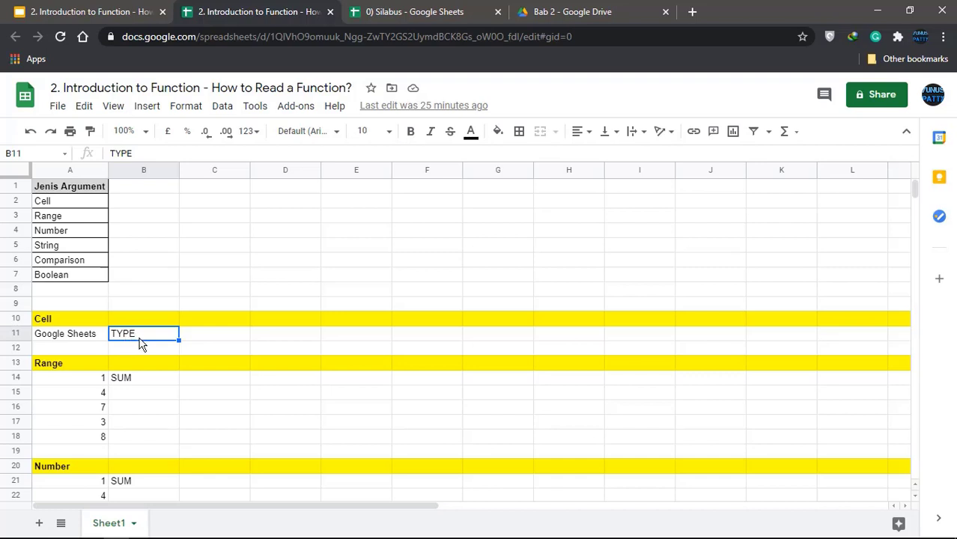
{"action": "left_click", "coordinate": [87, 337]}
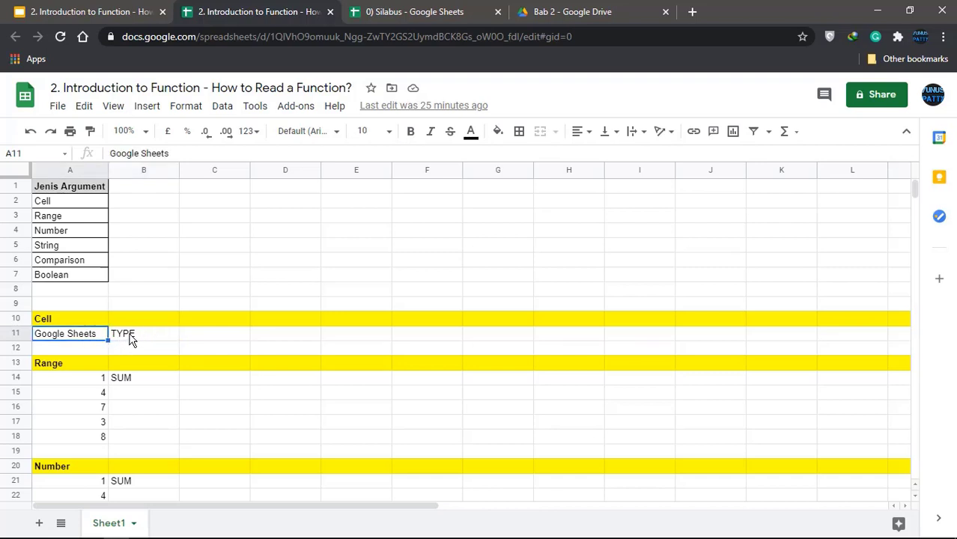
Step: Replace the TYPE label in cell B11 with the formula =TYPE(A11), using the Google Sheets text cell as its argument
{"action": "left_click", "coordinate": [133, 339]}
{"action": "type", "text": "="}
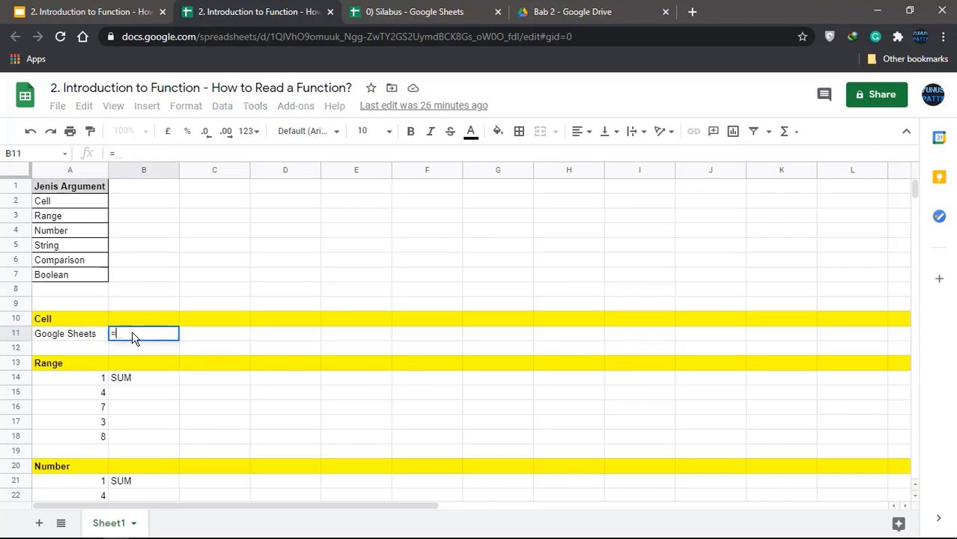
{"action": "type", "text": "TYPE("}
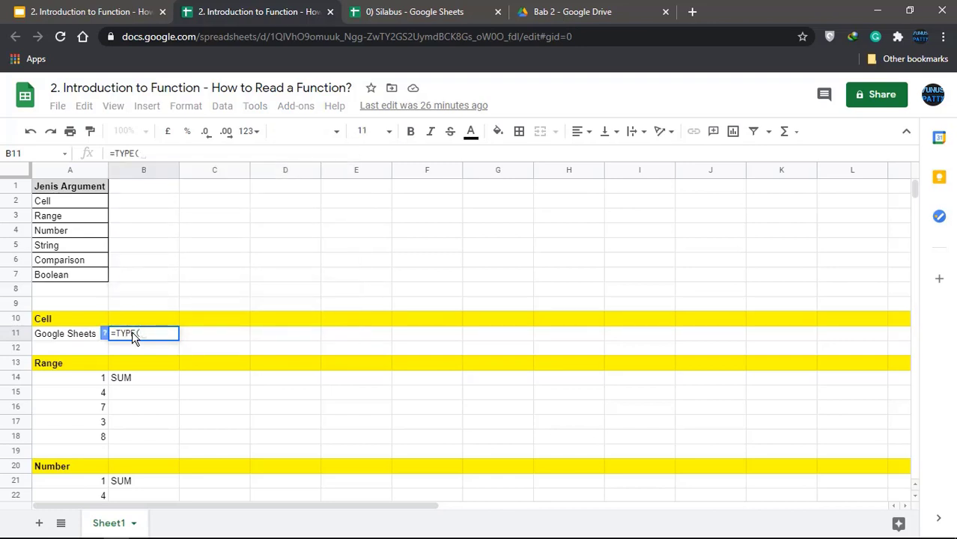
{"action": "left_click", "coordinate": [67, 339]}
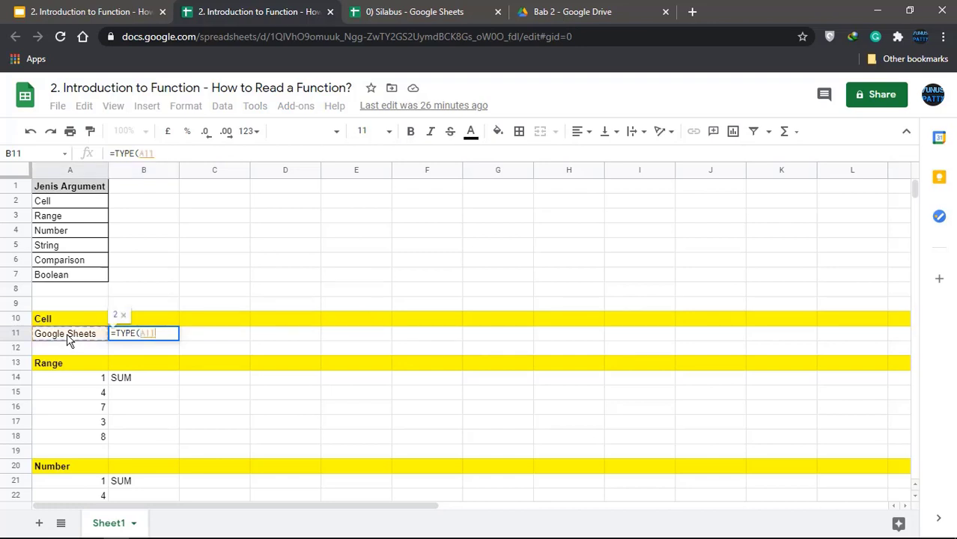
{"action": "type", "text": ")"}
{"action": "key", "text": "Return"}
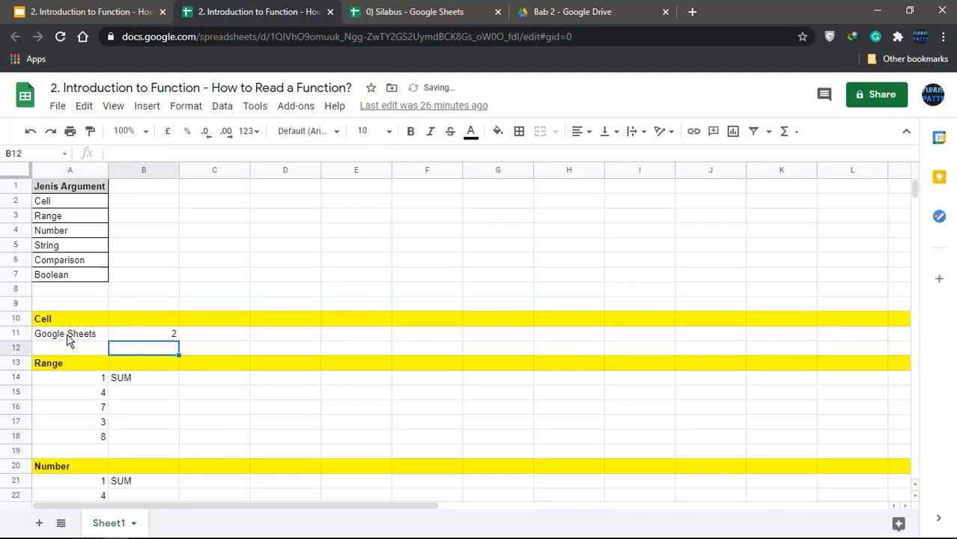
{"action": "left_click", "coordinate": [121, 333]}
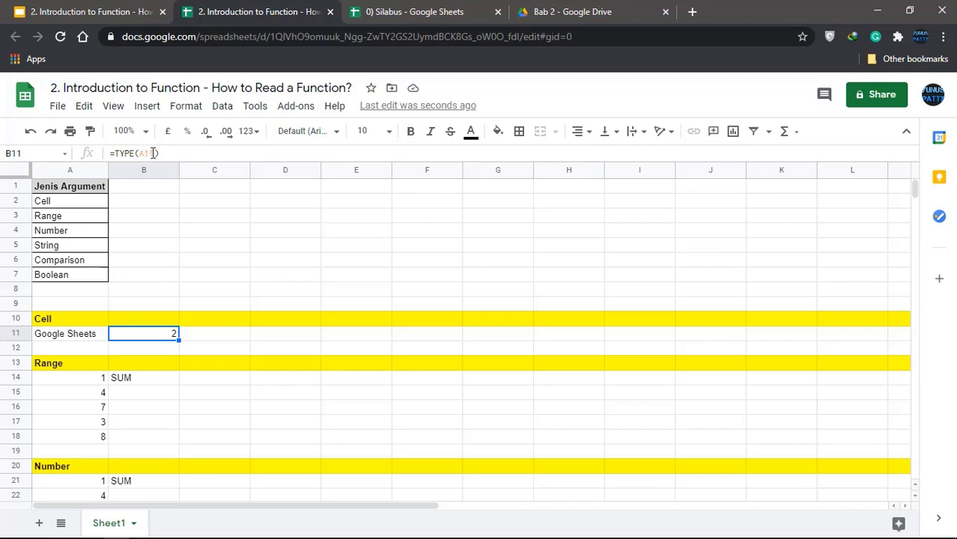
{"action": "left_click", "coordinate": [75, 338]}
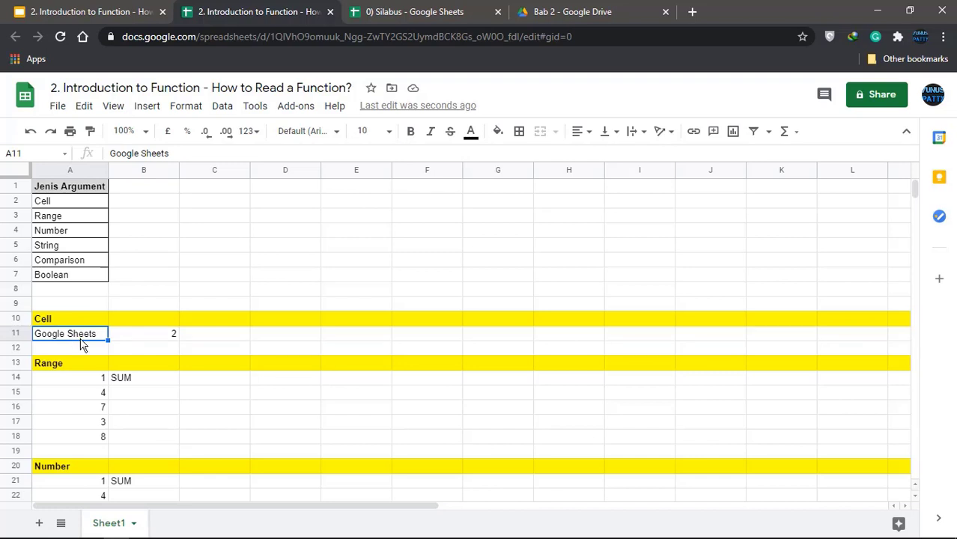
Step: Enter =SUM(A14:A18) in cell B14 of the Range section and decline the suggested auto-fill
{"action": "scroll", "coordinate": [80, 342], "scroll_direction": "down", "scroll_amount": 3}
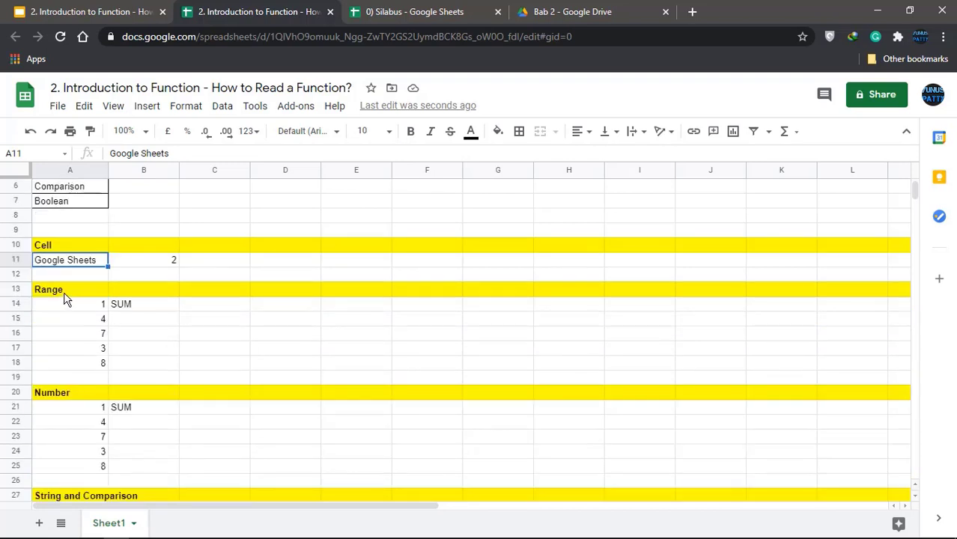
{"action": "left_click", "coordinate": [64, 292]}
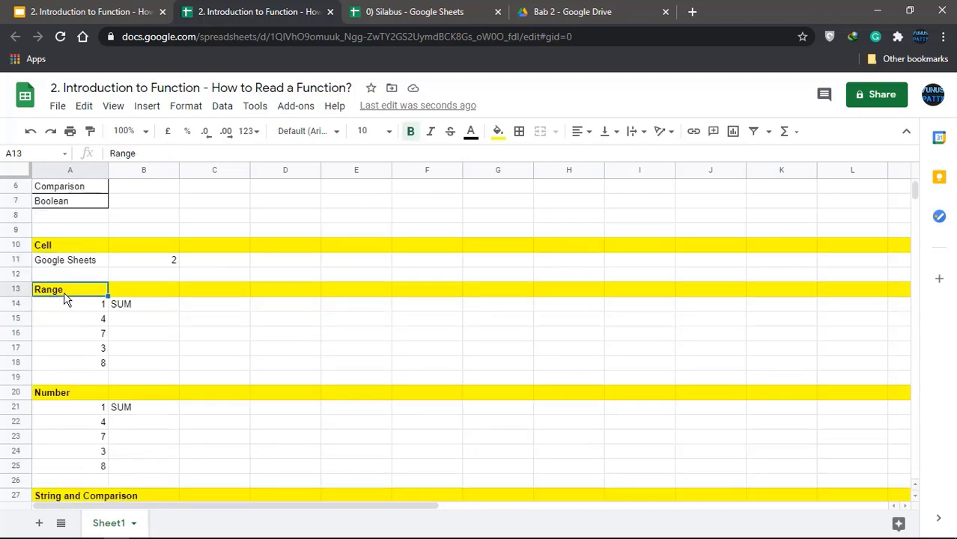
{"action": "left_click", "coordinate": [136, 313]}
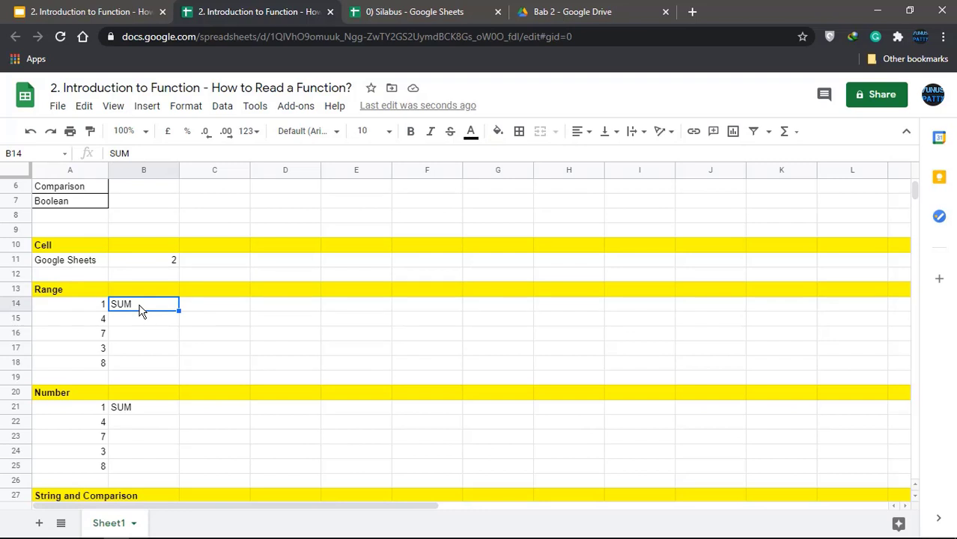
{"action": "type", "text": "=SUM("}
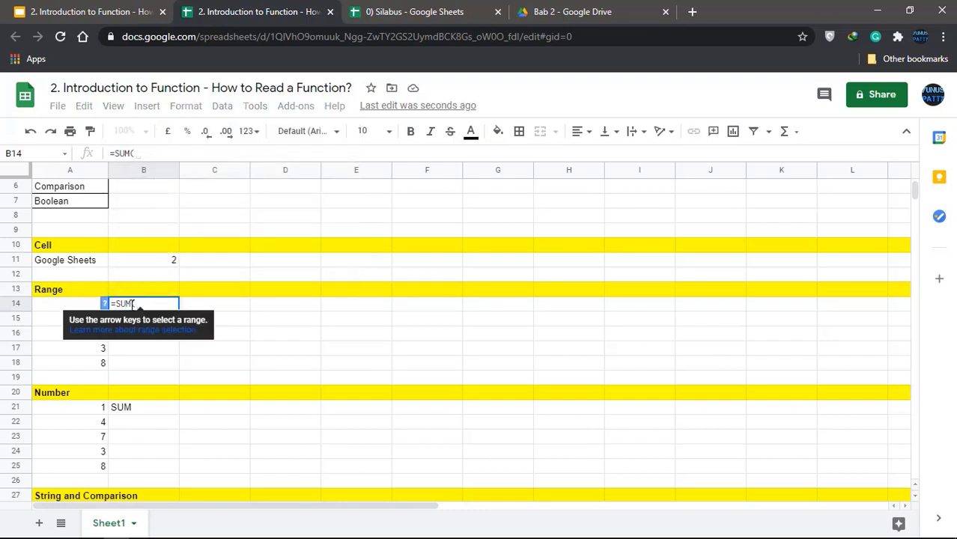
{"action": "left_click_drag", "start_coordinate": [83, 306], "coordinate": [82, 364]}
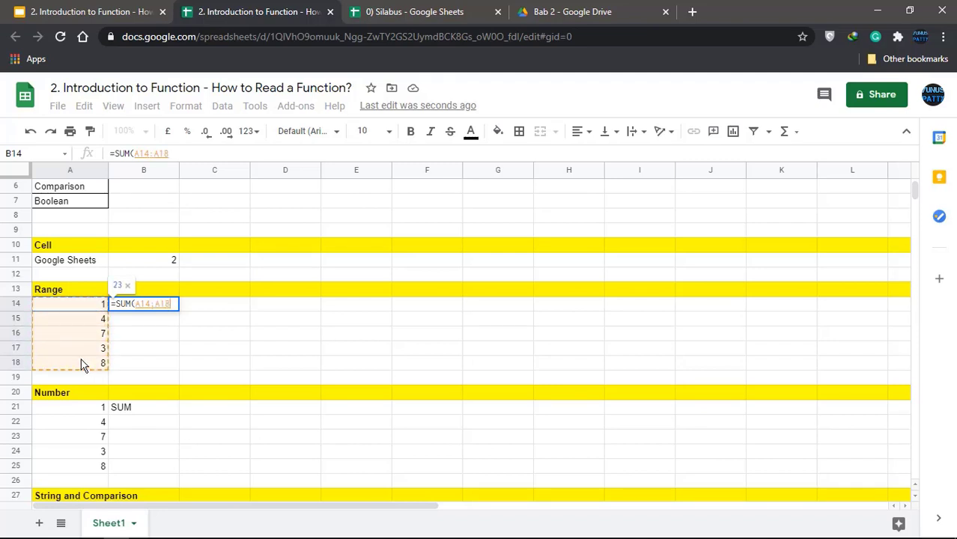
{"action": "type", "text": ")"}
{"action": "key", "text": "Return"}
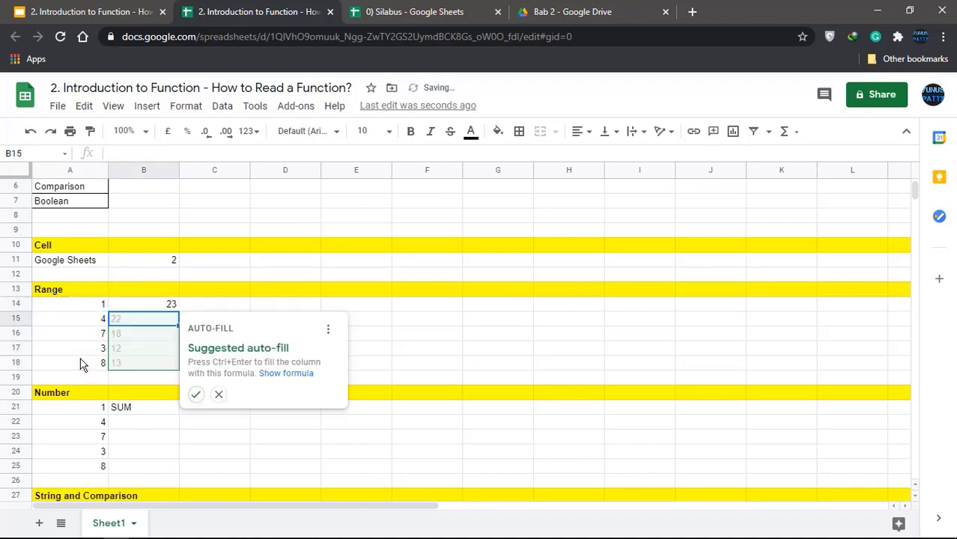
{"action": "left_click", "coordinate": [218, 394]}
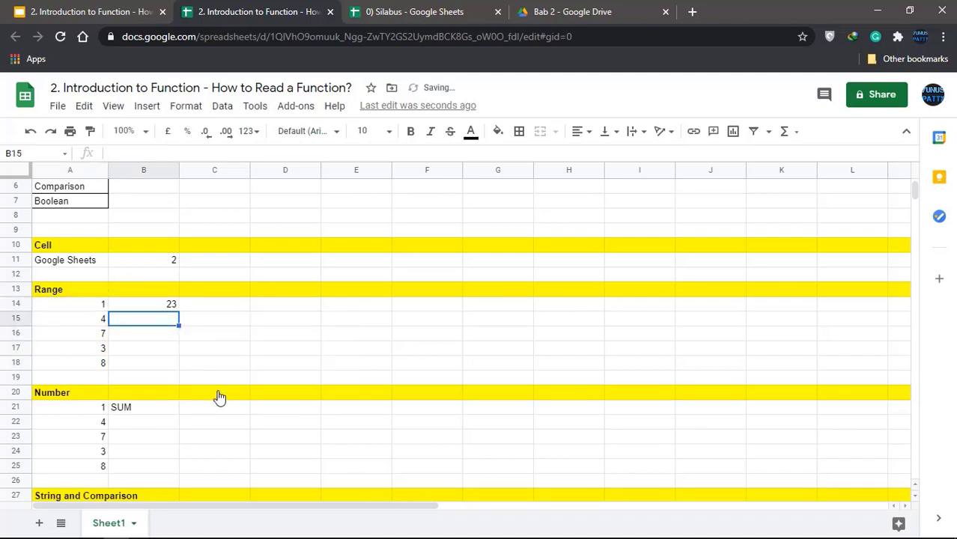
{"action": "left_click", "coordinate": [172, 307]}
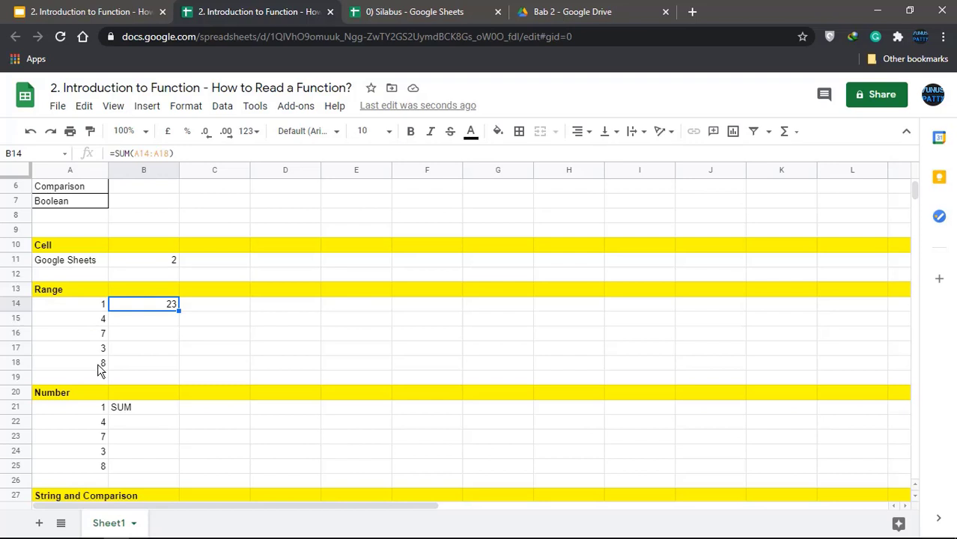
Step: Enter =SUM(A21:A25,100) in cell B21 of the Number section and decline the suggested auto-fill
{"action": "scroll", "coordinate": [100, 370], "scroll_direction": "down", "scroll_amount": 1}
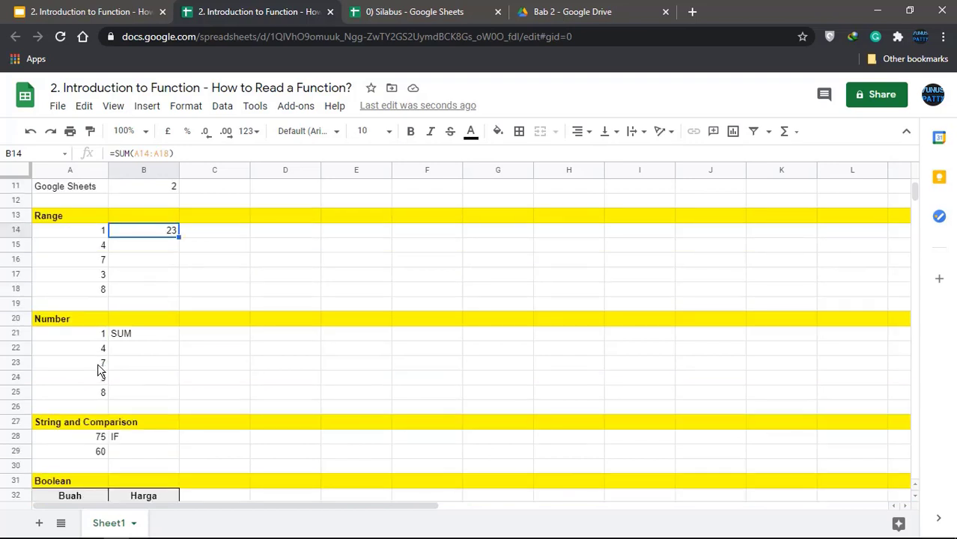
{"action": "scroll", "coordinate": [101, 370], "scroll_direction": "down", "scroll_amount": 1}
{"action": "left_click", "coordinate": [87, 250]}
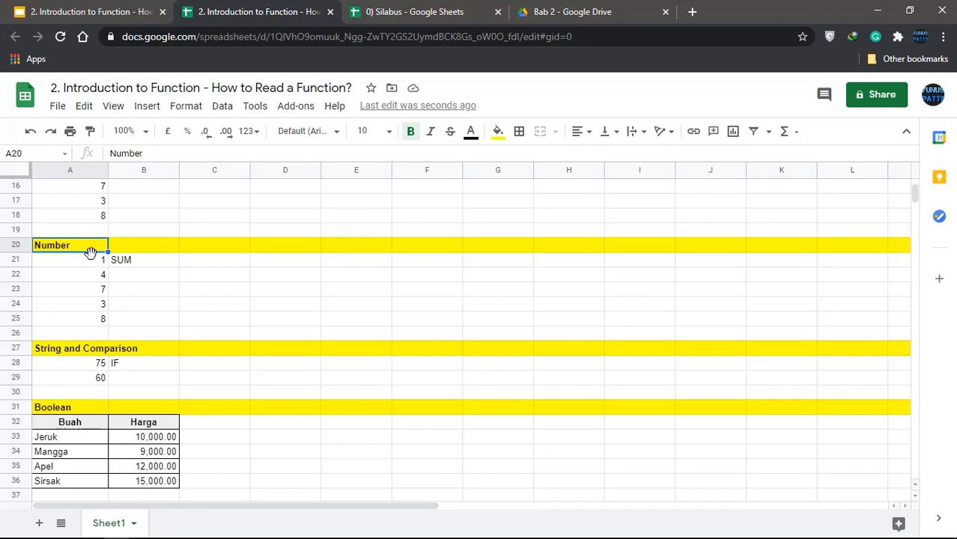
{"action": "left_click", "coordinate": [132, 266]}
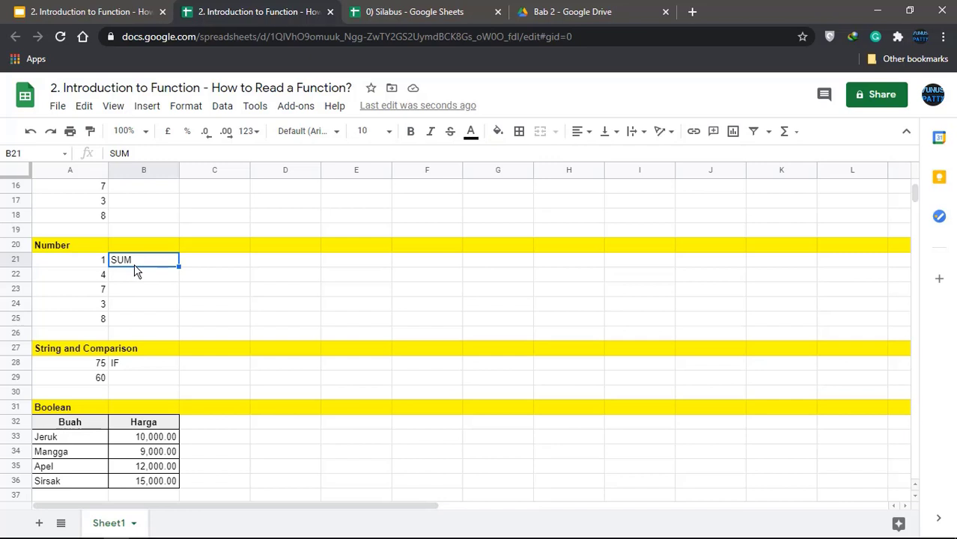
{"action": "type", "text": "=SUM("}
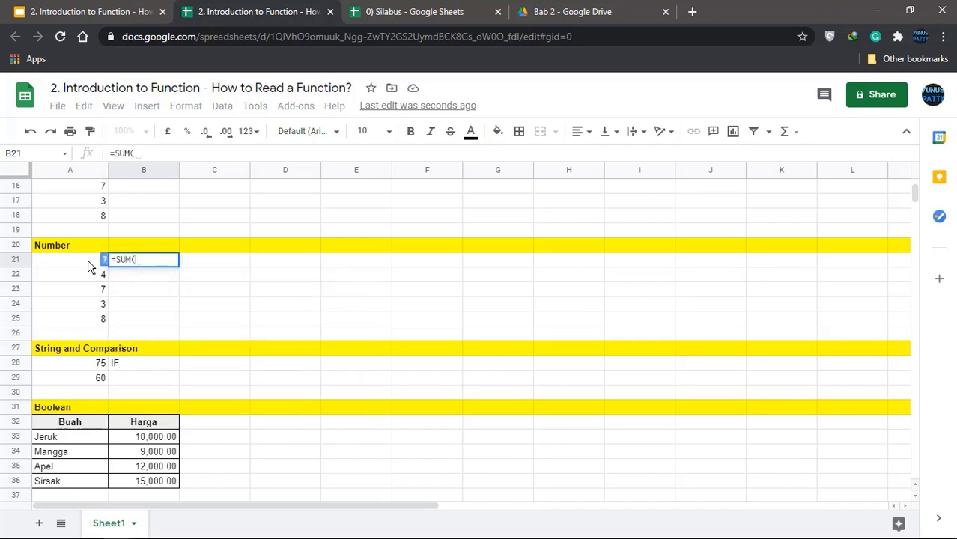
{"action": "left_click_drag", "start_coordinate": [90, 267], "coordinate": [85, 328]}
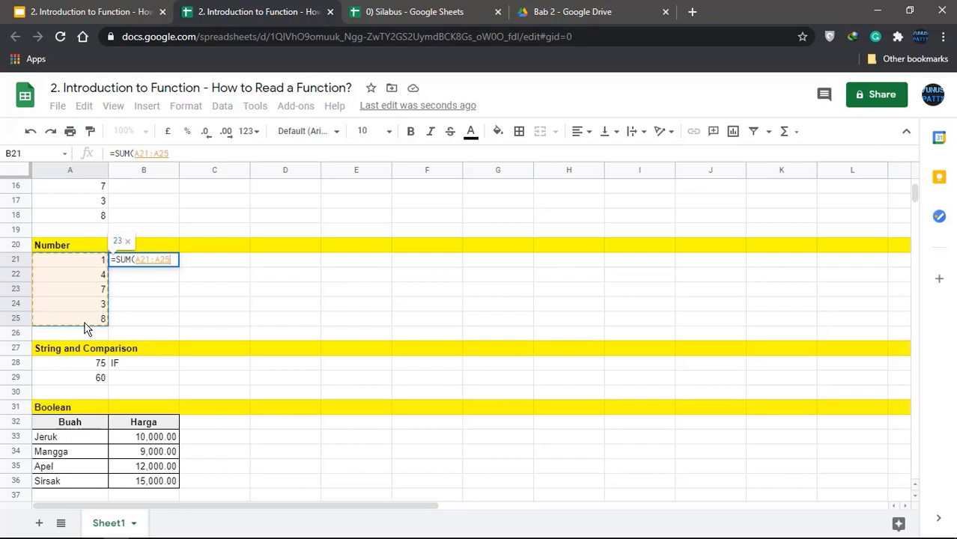
{"action": "type", "text": ","}
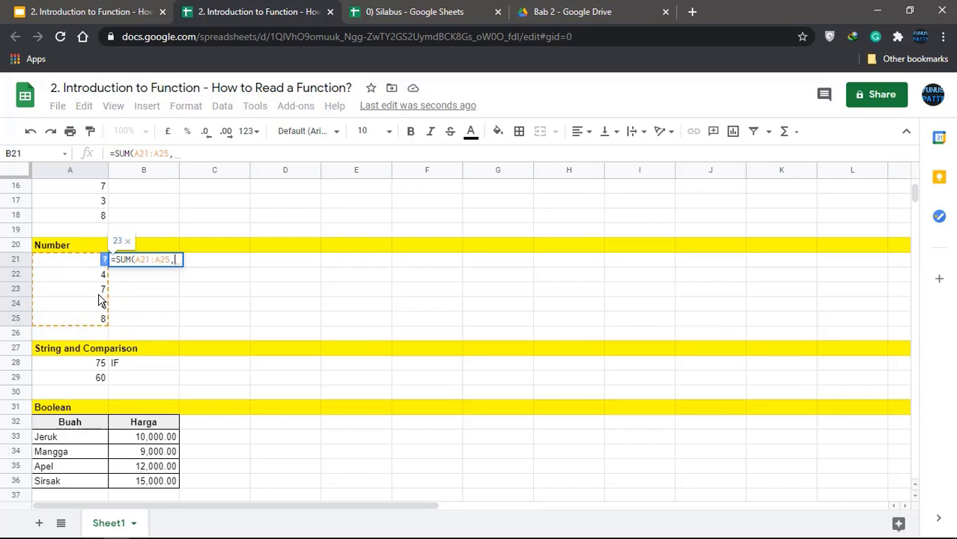
{"action": "type", "text": "100)"}
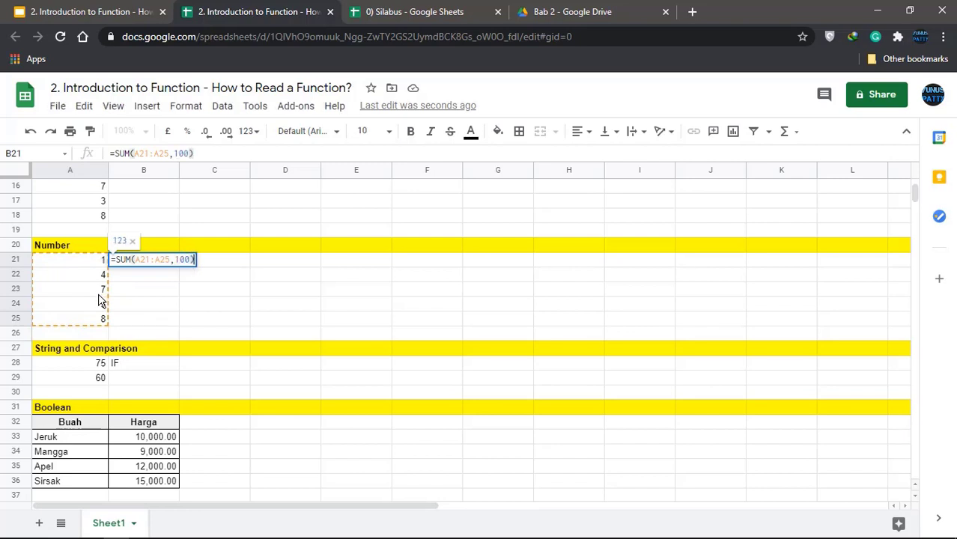
{"action": "key", "text": "Return"}
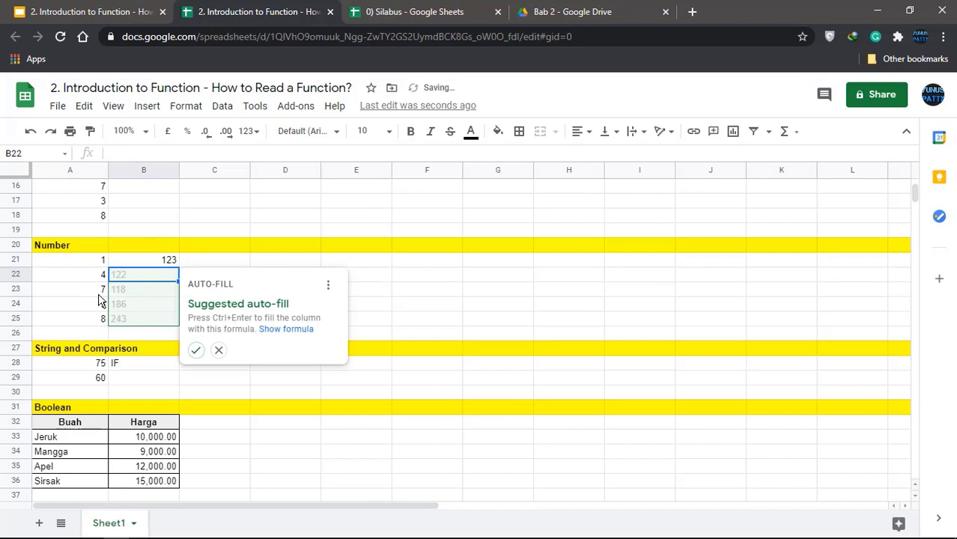
{"action": "left_click", "coordinate": [219, 350]}
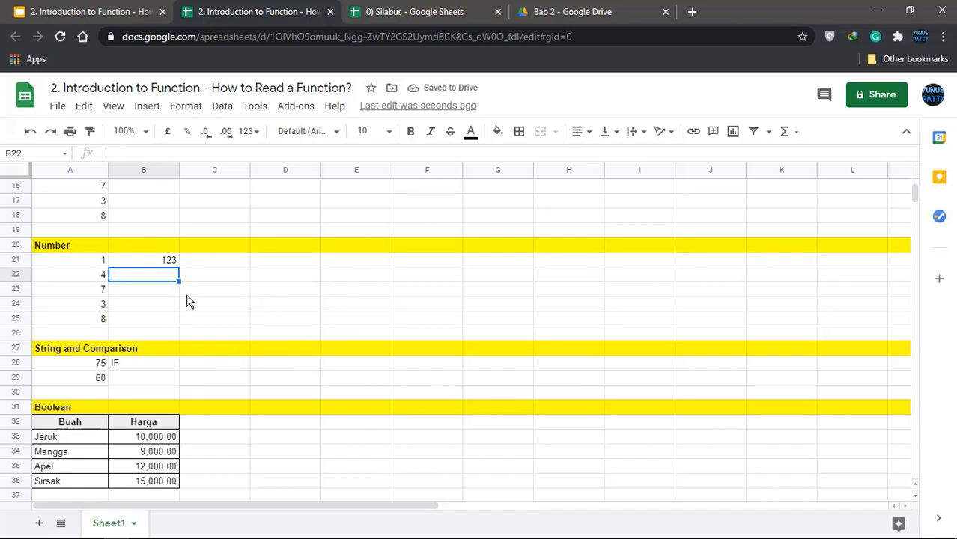
{"action": "left_click", "coordinate": [167, 260]}
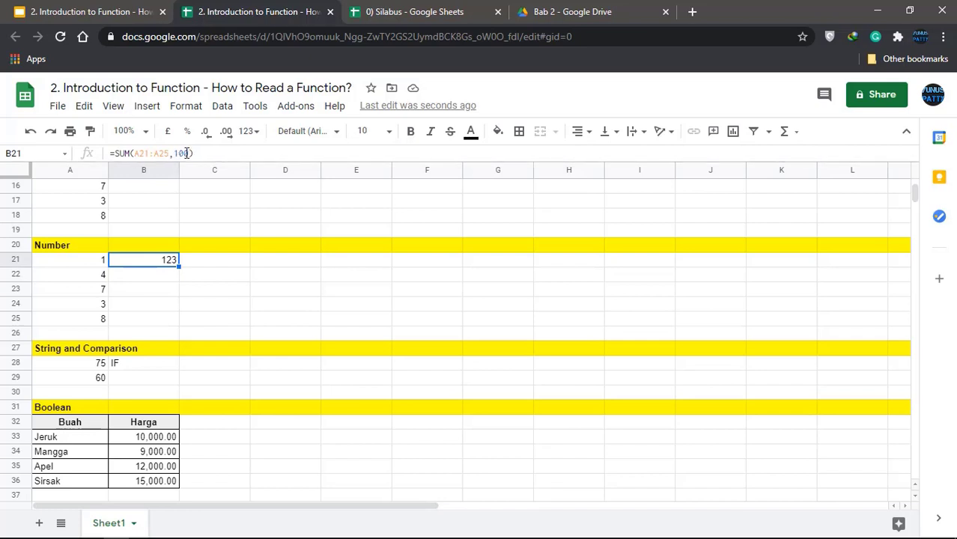
{"action": "left_click", "coordinate": [82, 245]}
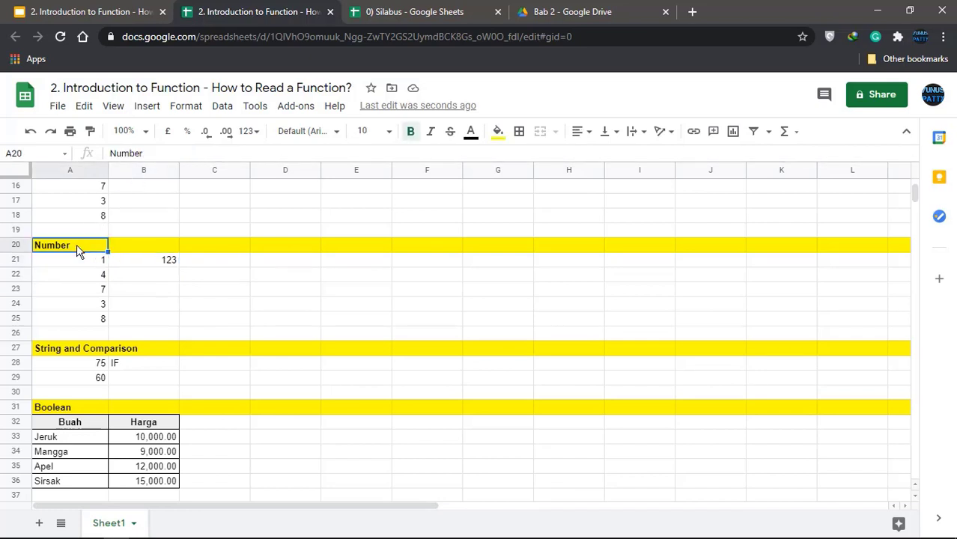
{"action": "left_click", "coordinate": [146, 262]}
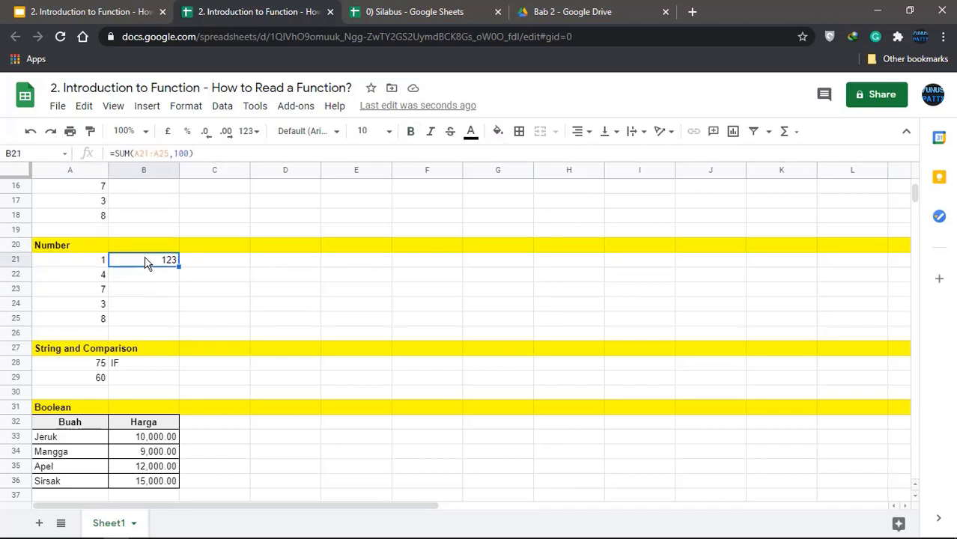
Step: Replace the IF label in cell B28 with the formula =IF(A28>70,"LULUS","GAGAL") and decline the suggested auto-fill
{"action": "scroll", "coordinate": [118, 290], "scroll_direction": "down", "scroll_amount": 2}
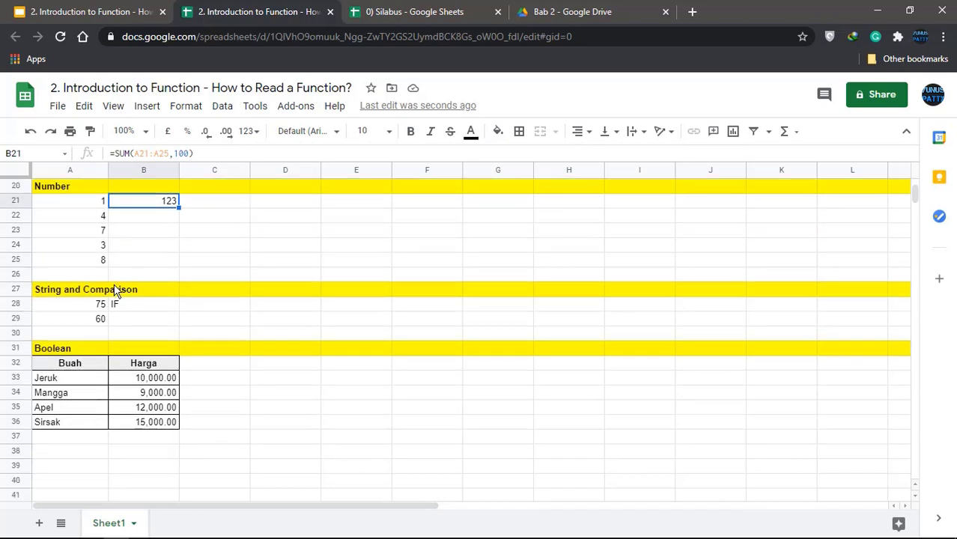
{"action": "left_click", "coordinate": [68, 294]}
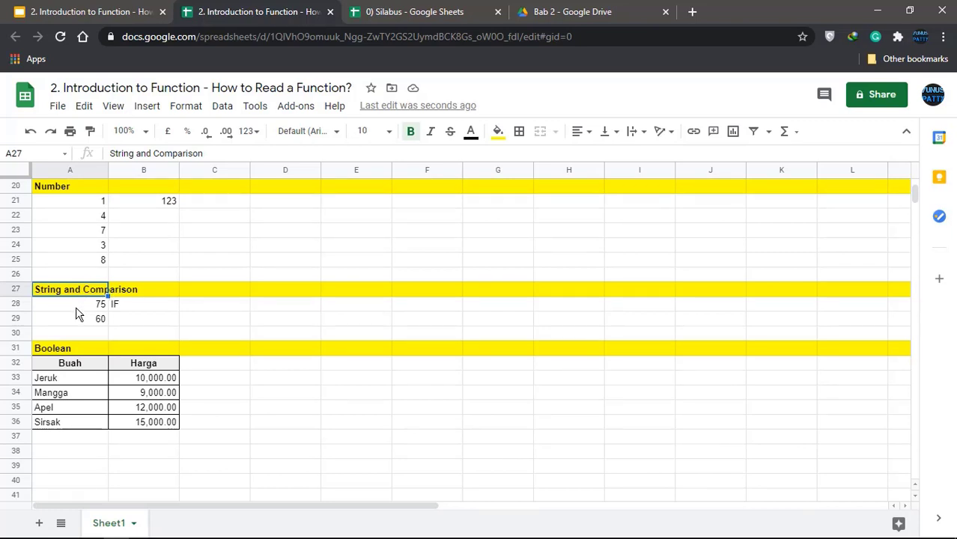
{"action": "left_click", "coordinate": [122, 300]}
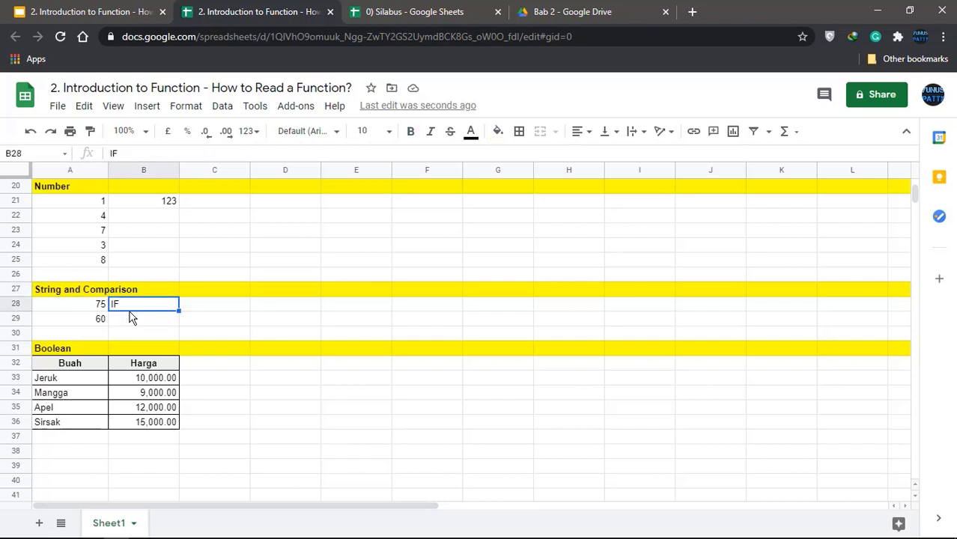
{"action": "type", "text": "="}
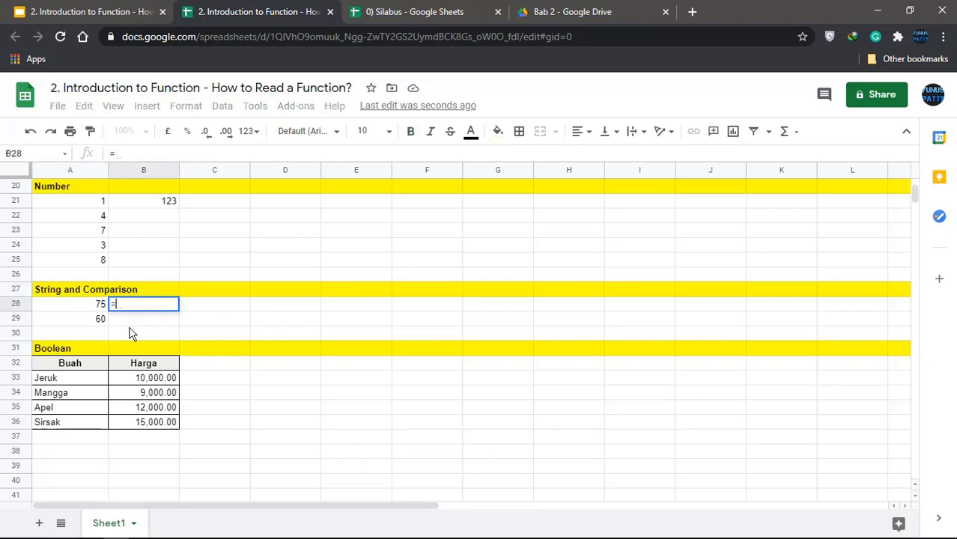
{"action": "type", "text": "IF("}
{"action": "left_click", "coordinate": [75, 309]}
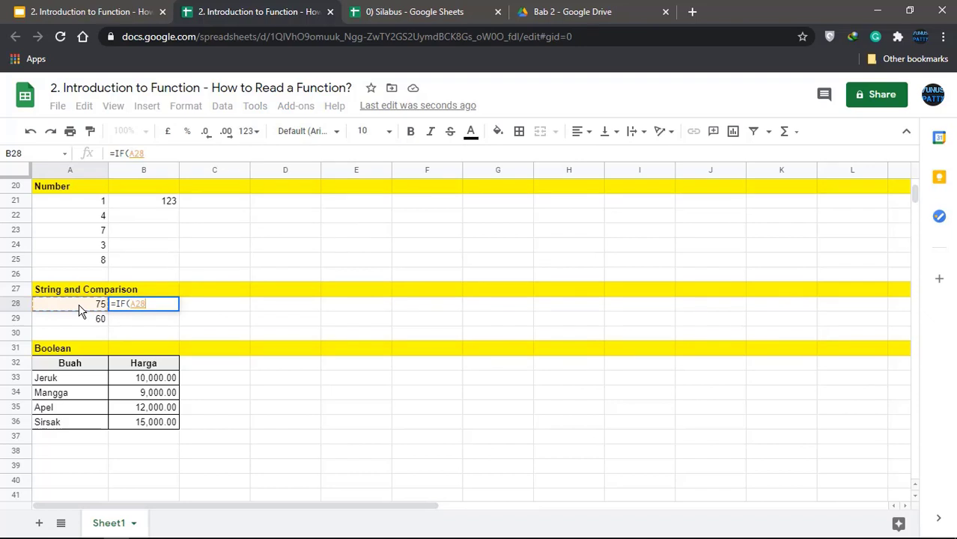
{"action": "type", "text": ">70,\"LU"}
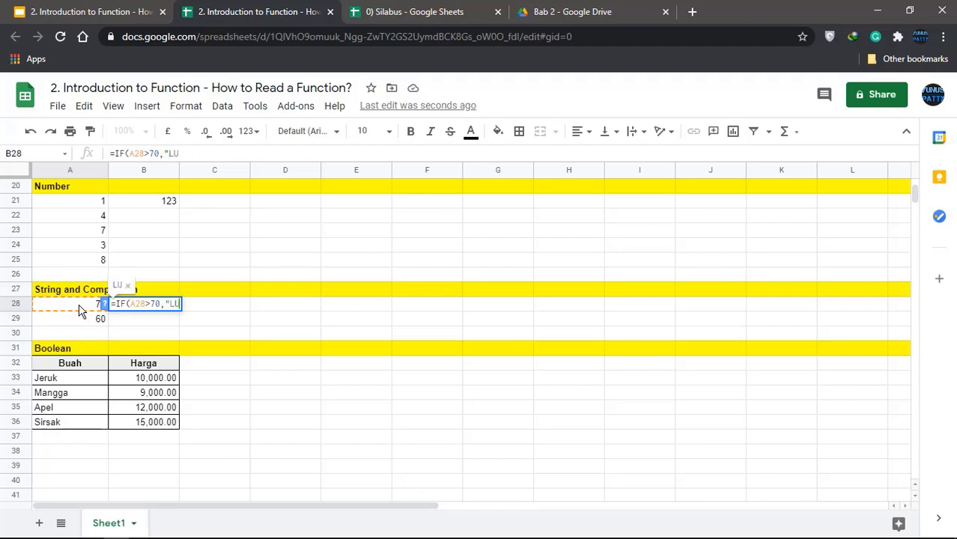
{"action": "type", "text": "LUS\","}
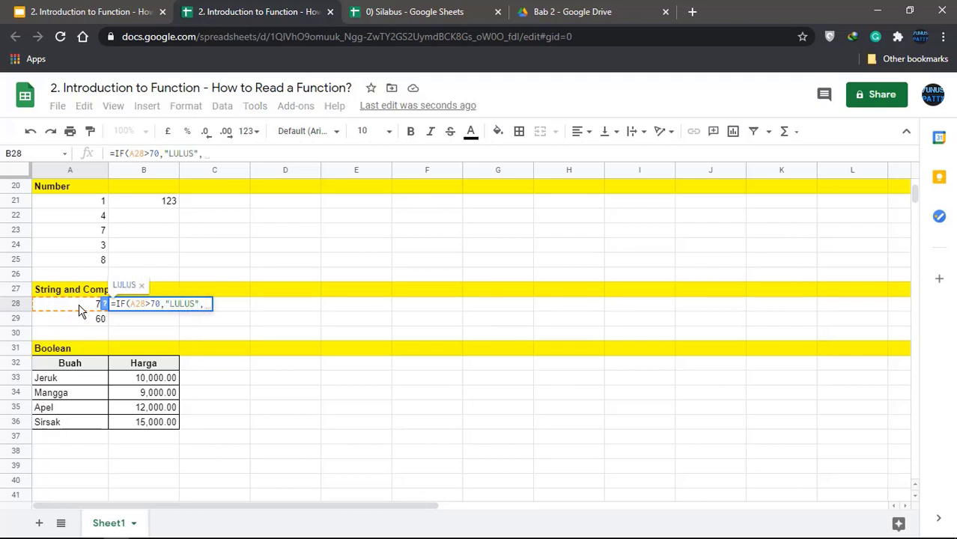
{"action": "type", "text": "\"GAGA"}
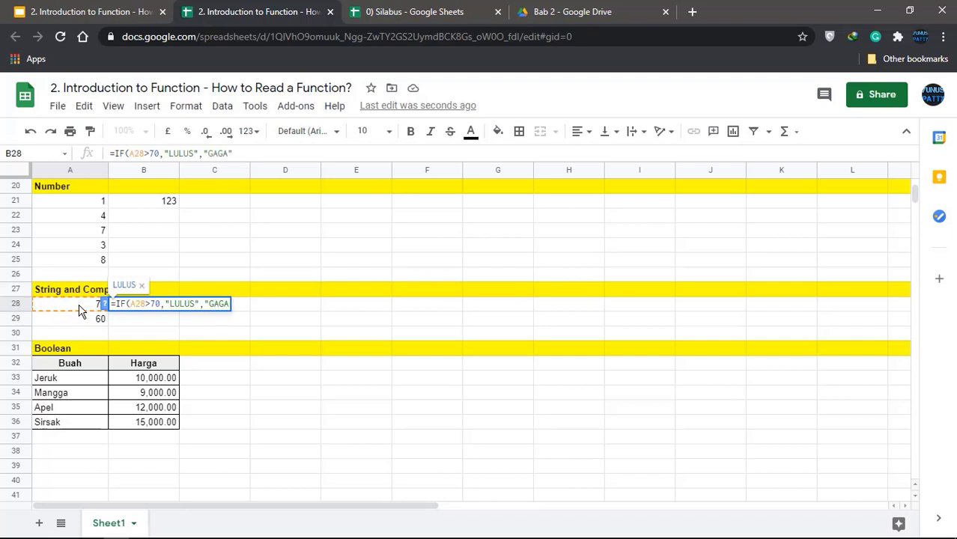
{"action": "type", "text": "L\")"}
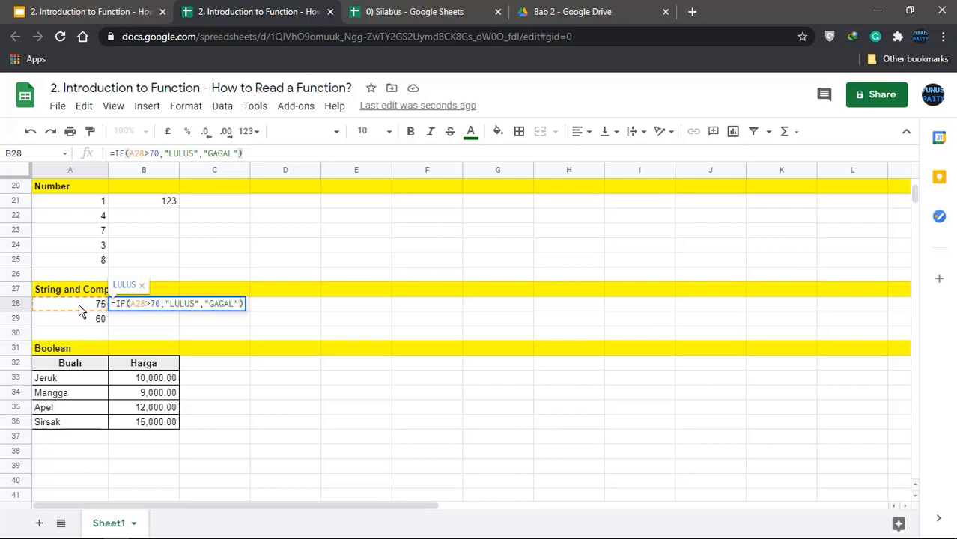
{"action": "key", "text": "Return"}
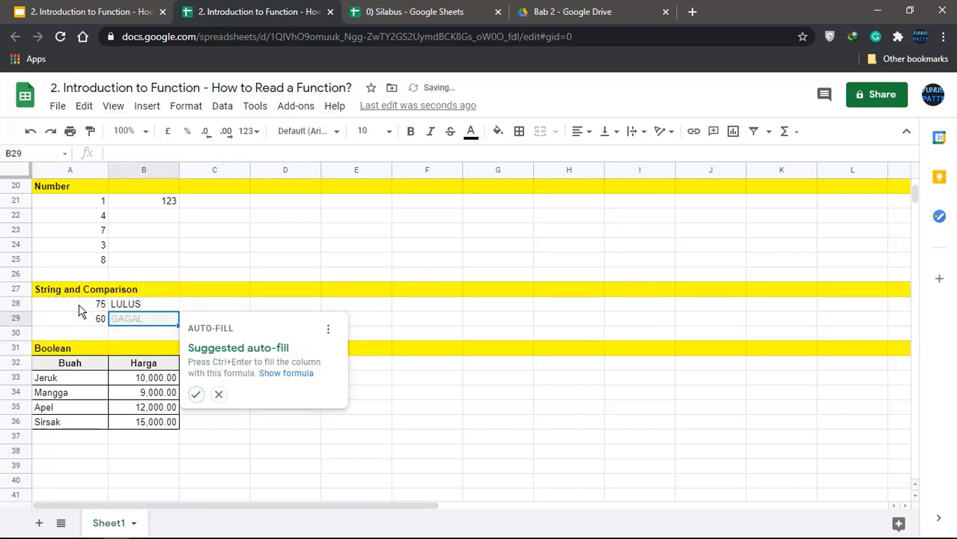
{"action": "left_click", "coordinate": [219, 394]}
Step: Copy the IF formula from B28 down to B29 and check both rows against their scores in column A
{"action": "left_click", "coordinate": [168, 307]}
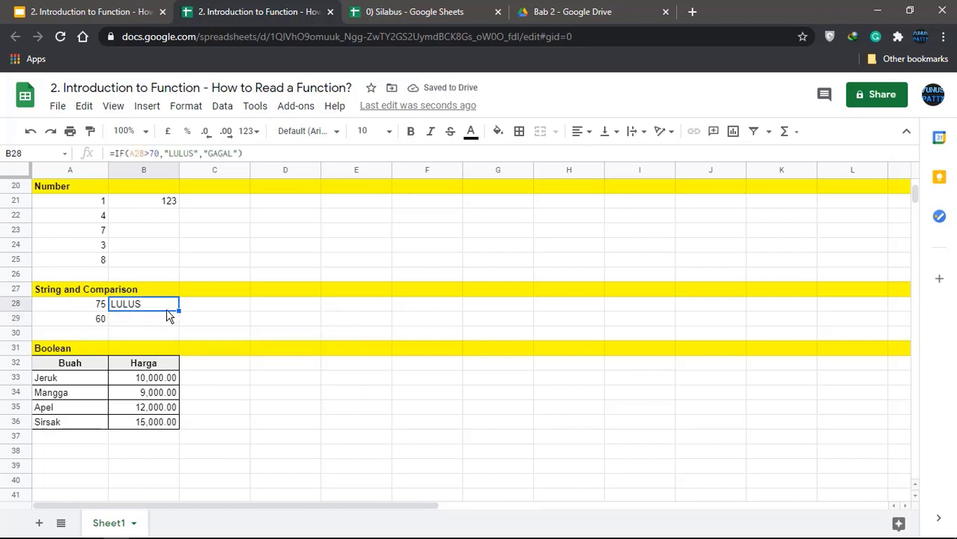
{"action": "left_click_drag", "start_coordinate": [179, 310], "coordinate": [160, 321]}
{"action": "left_click", "coordinate": [162, 323]}
{"action": "left_click", "coordinate": [100, 306]}
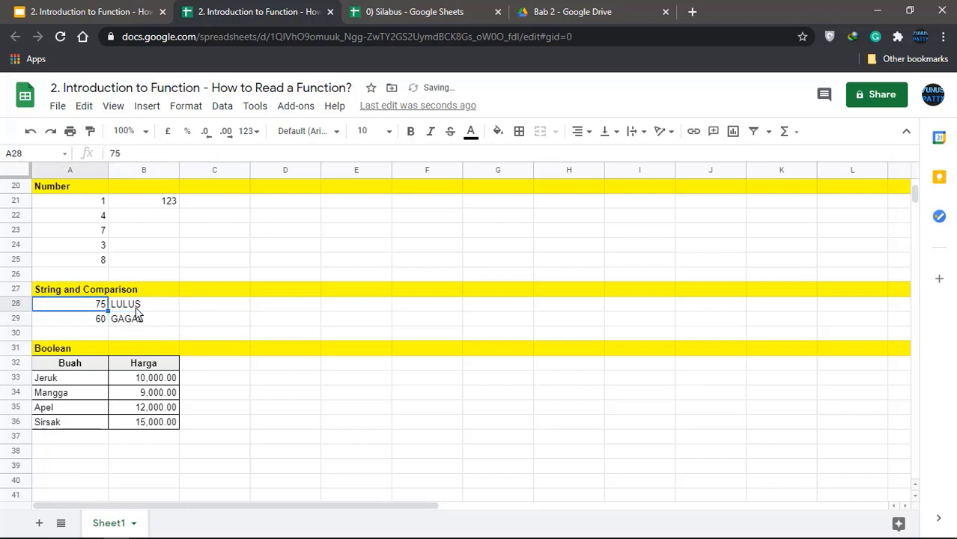
{"action": "left_click", "coordinate": [136, 309]}
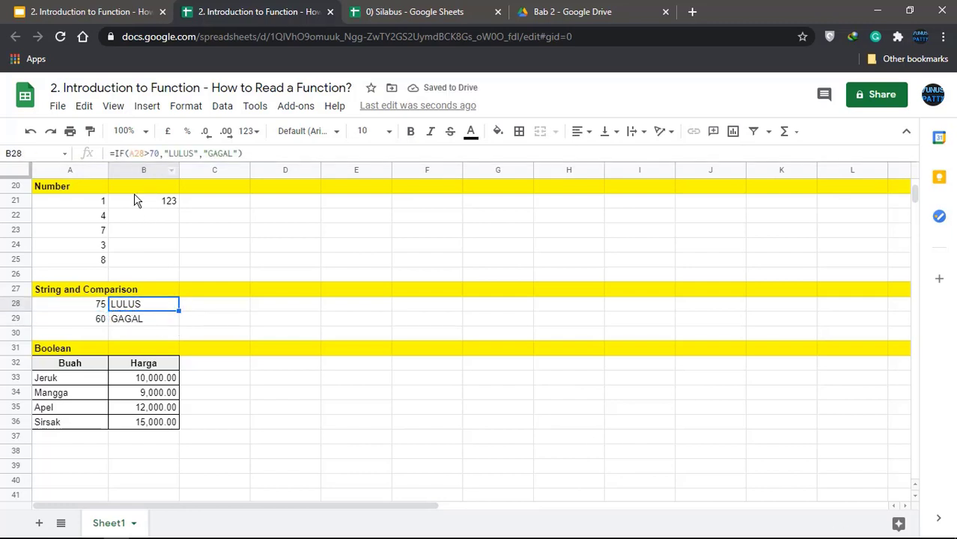
{"action": "left_click", "coordinate": [97, 322]}
{"action": "left_click", "coordinate": [119, 322]}
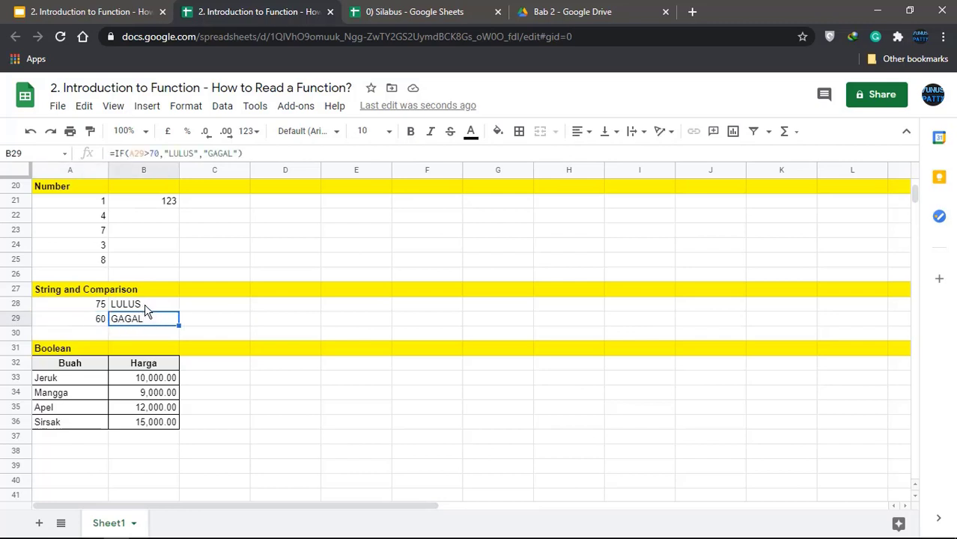
{"action": "left_click", "coordinate": [147, 307]}
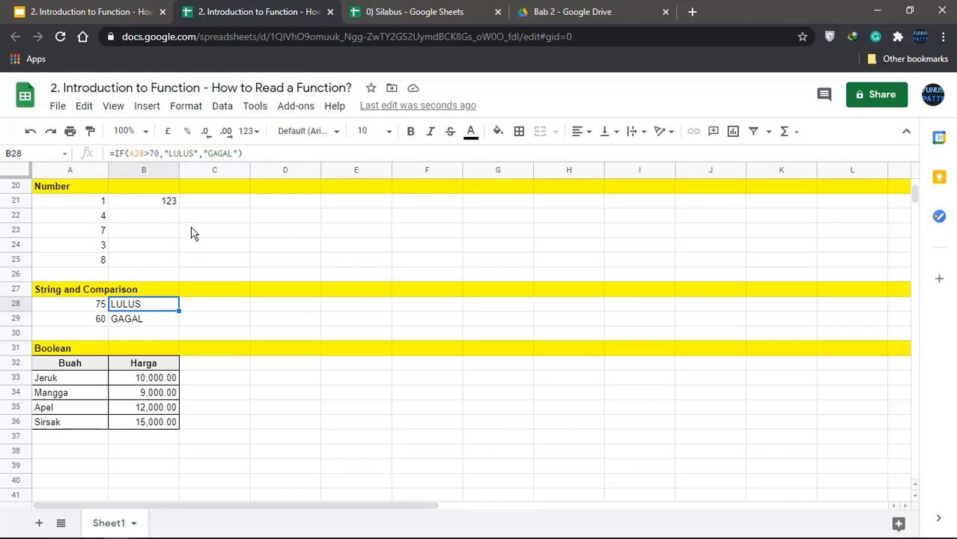
Step: Enter Mangga as the lookup value in cell D33, beside the fruit price table of the Boolean section
{"action": "scroll", "coordinate": [103, 330], "scroll_direction": "down", "scroll_amount": 2}
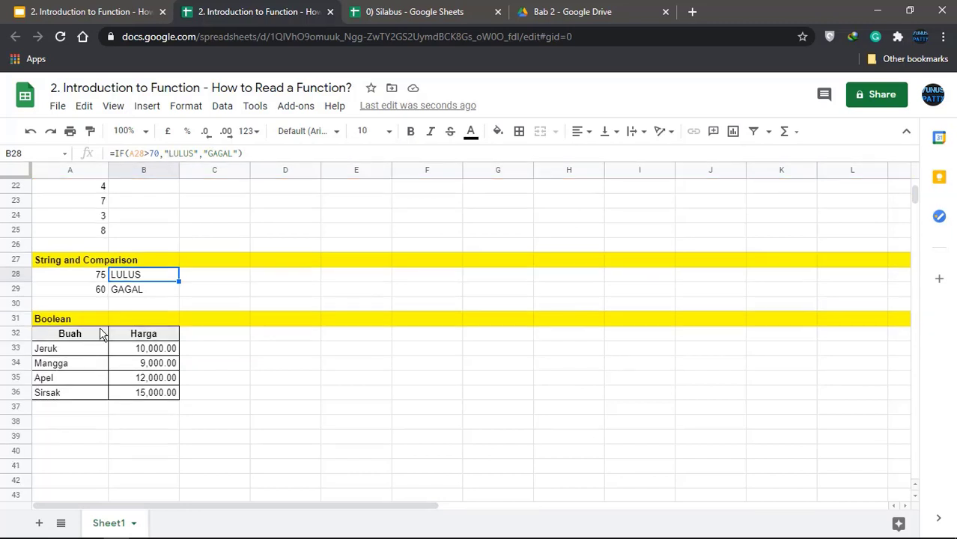
{"action": "left_click", "coordinate": [63, 278]}
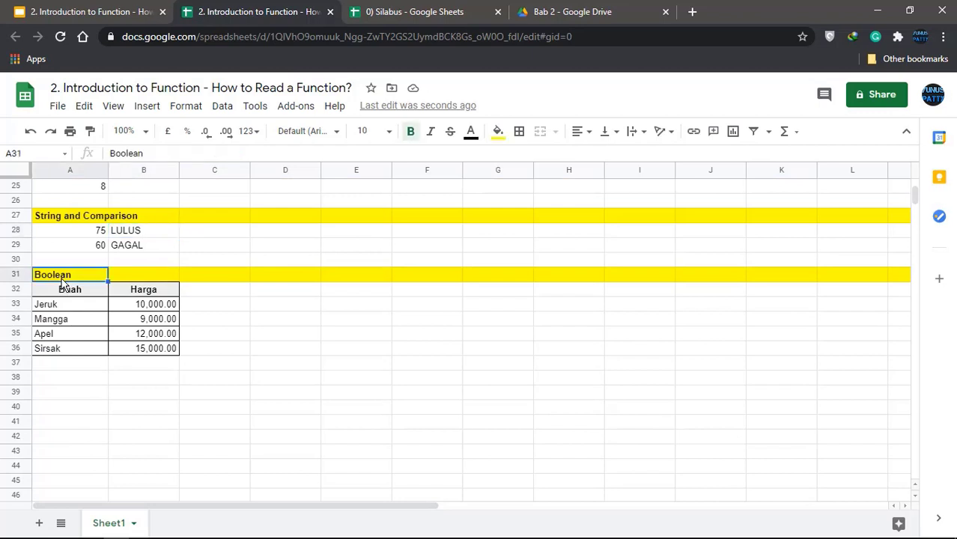
{"action": "left_click", "coordinate": [69, 291]}
{"action": "left_click", "coordinate": [67, 309]}
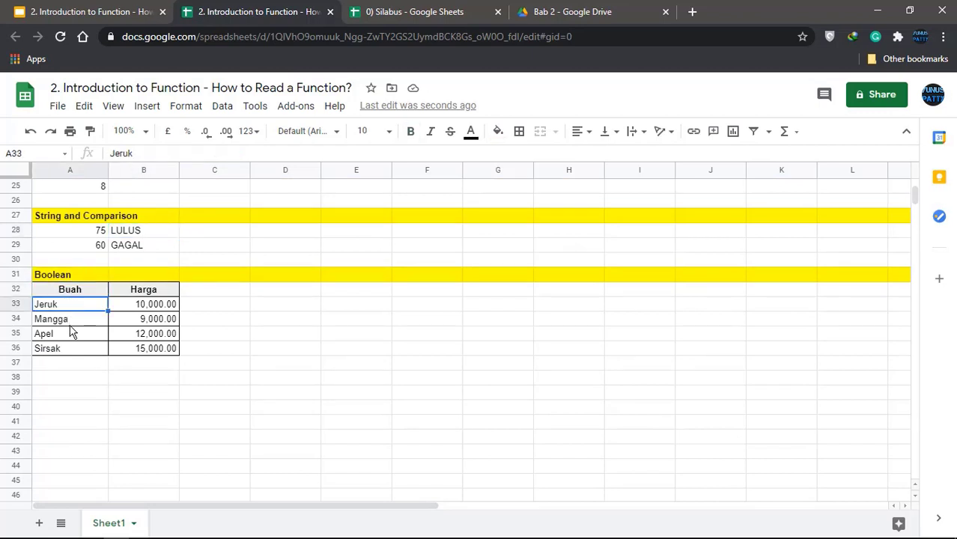
{"action": "left_click", "coordinate": [75, 337]}
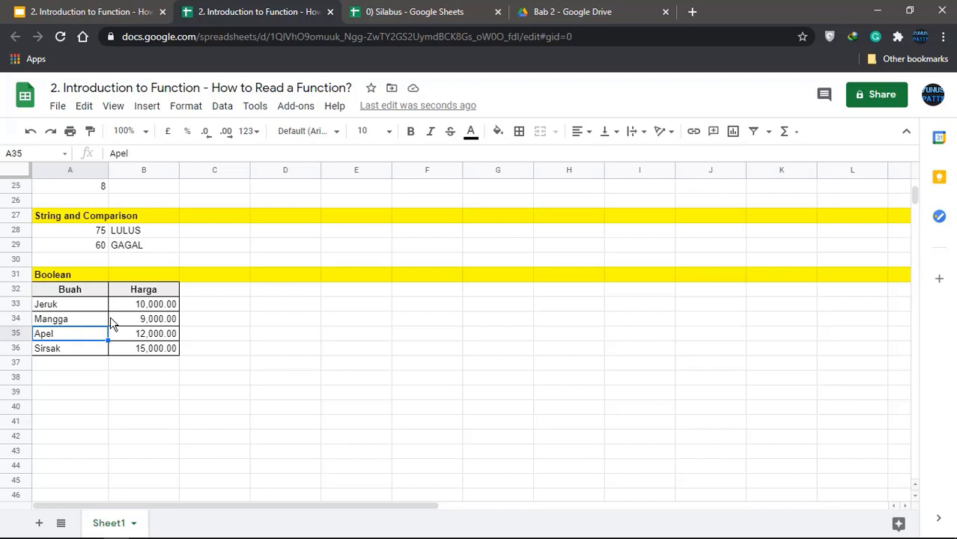
{"action": "left_click", "coordinate": [273, 308]}
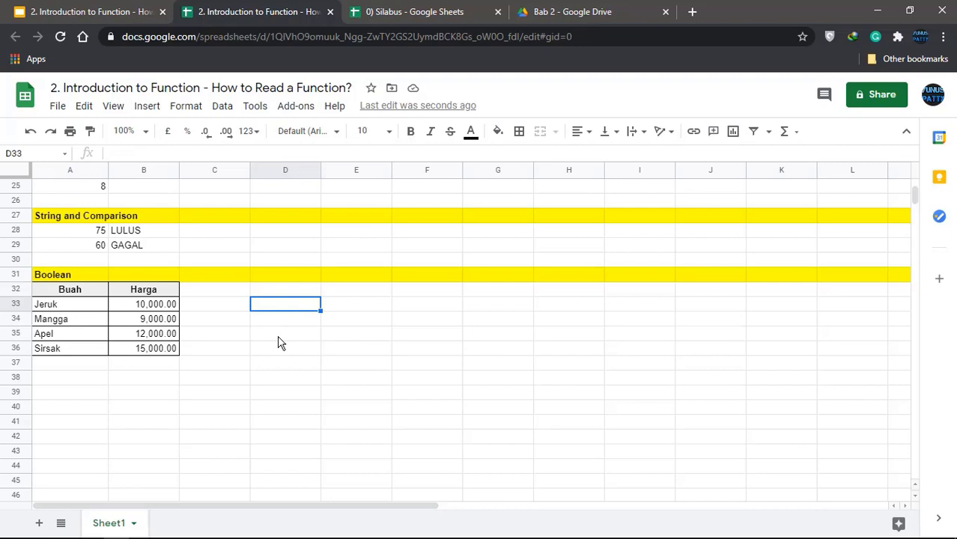
{"action": "type", "text": "Mangga"}
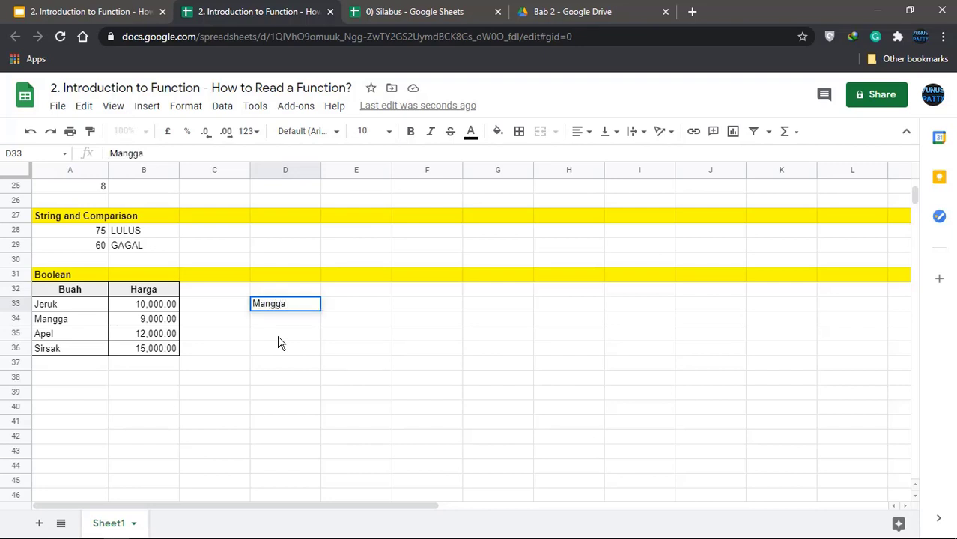
{"action": "key", "text": "Return"}
Step: Enter =VLOOKUP(D33,$A$32:$B$36,2,0) in cell E33 to look up the fruit's price, and review the finished formula
{"action": "key", "text": "Right"}
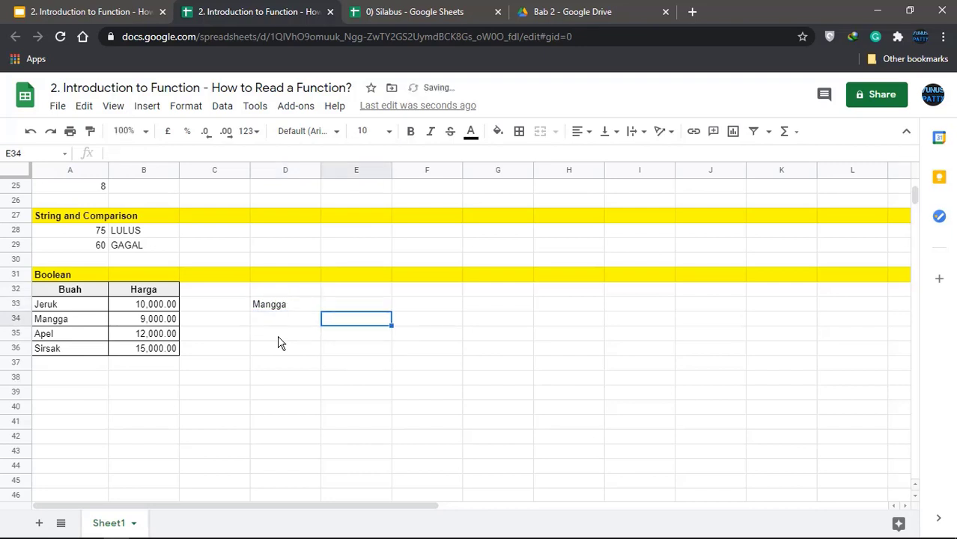
{"action": "key", "text": "Up"}
{"action": "type", "text": "=VLOO"}
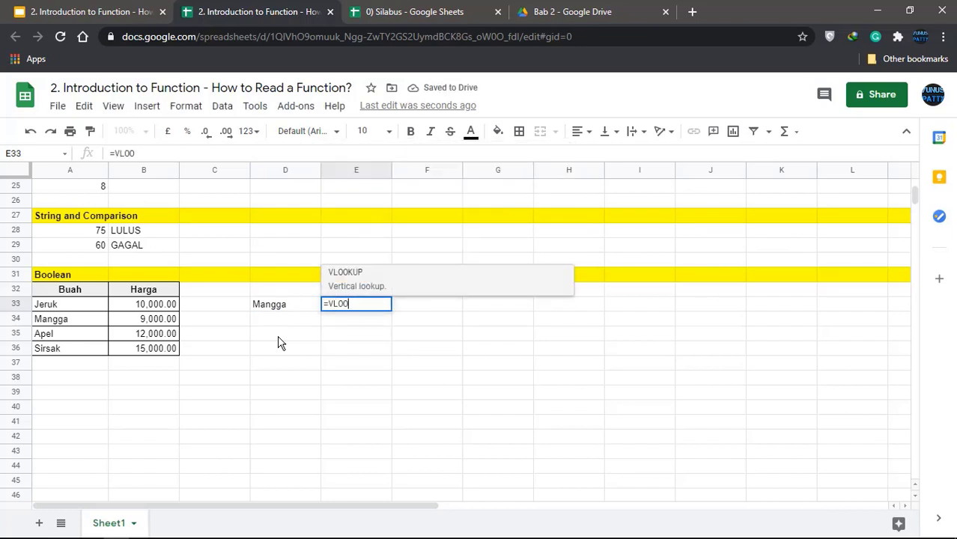
{"action": "left_click", "coordinate": [348, 278]}
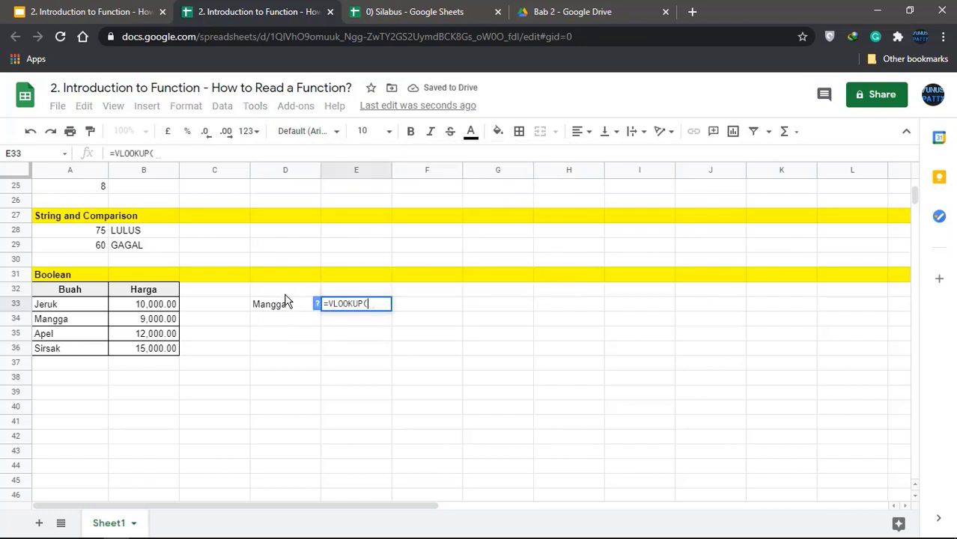
{"action": "left_click", "coordinate": [282, 308]}
{"action": "type", "text": ","}
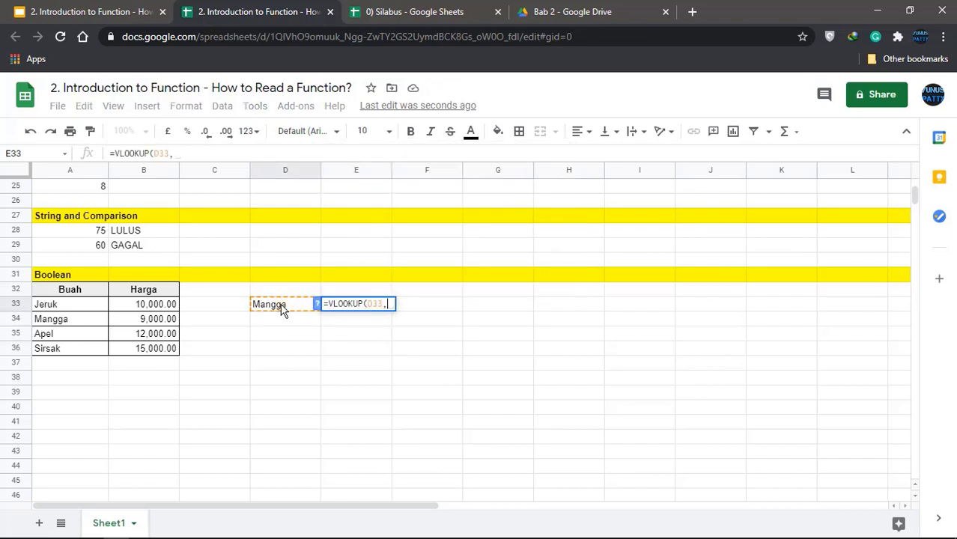
{"action": "left_click_drag", "start_coordinate": [88, 293], "coordinate": [154, 358]}
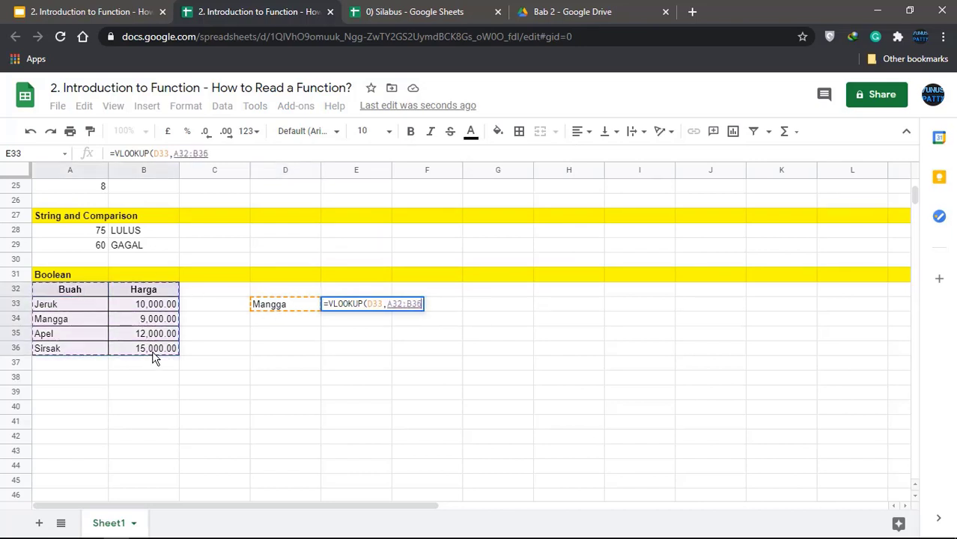
{"action": "key", "text": "F4"}
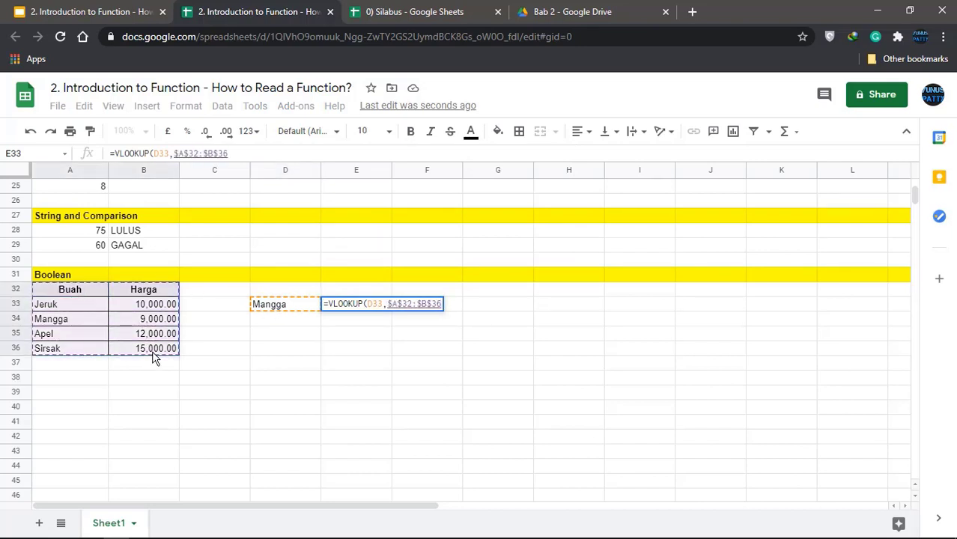
{"action": "type", "text": ","}
{"action": "type", "text": "2,"}
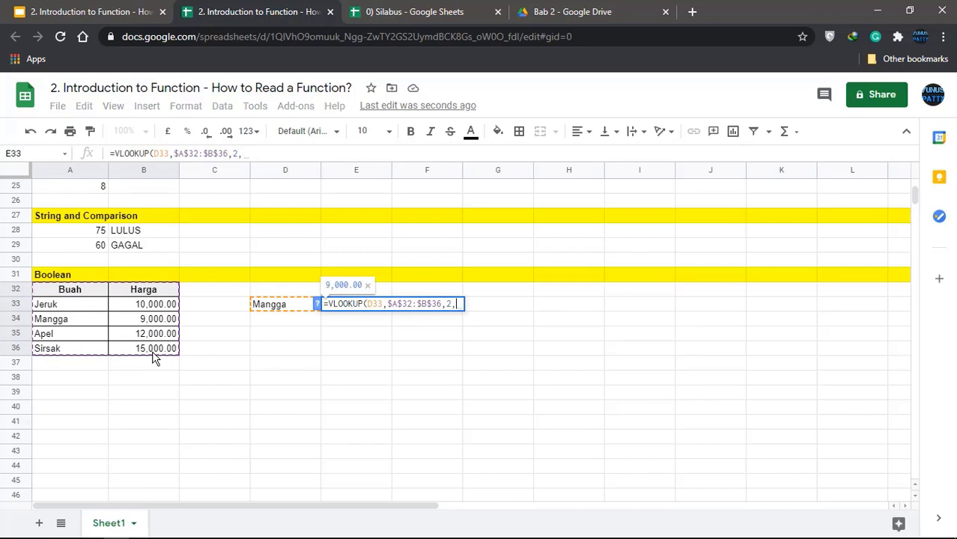
{"action": "type", "text": "0)"}
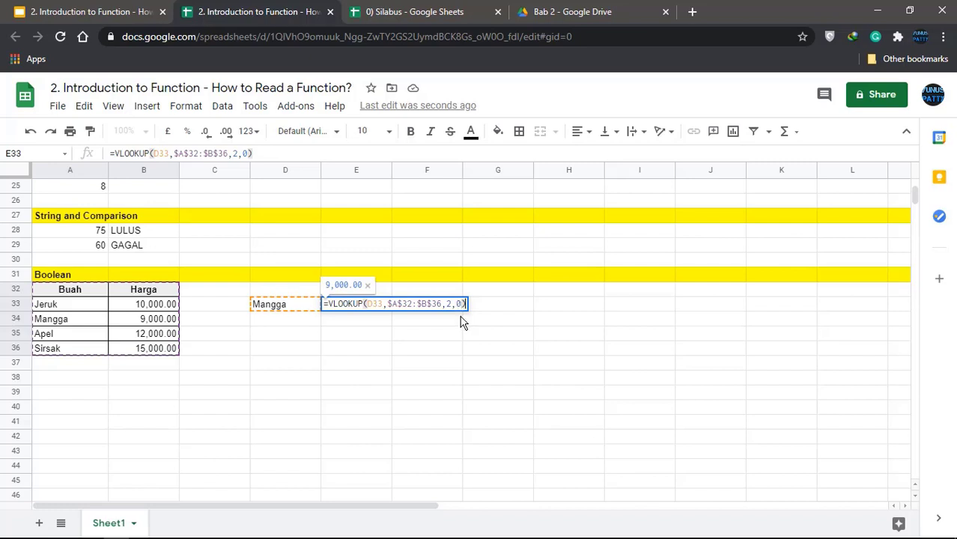
{"action": "key", "text": "Return"}
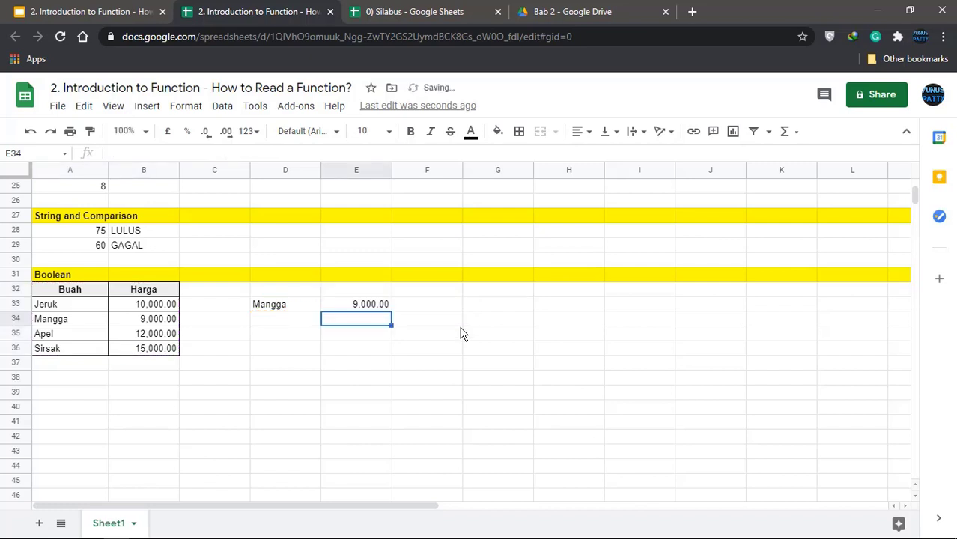
{"action": "left_click", "coordinate": [362, 307]}
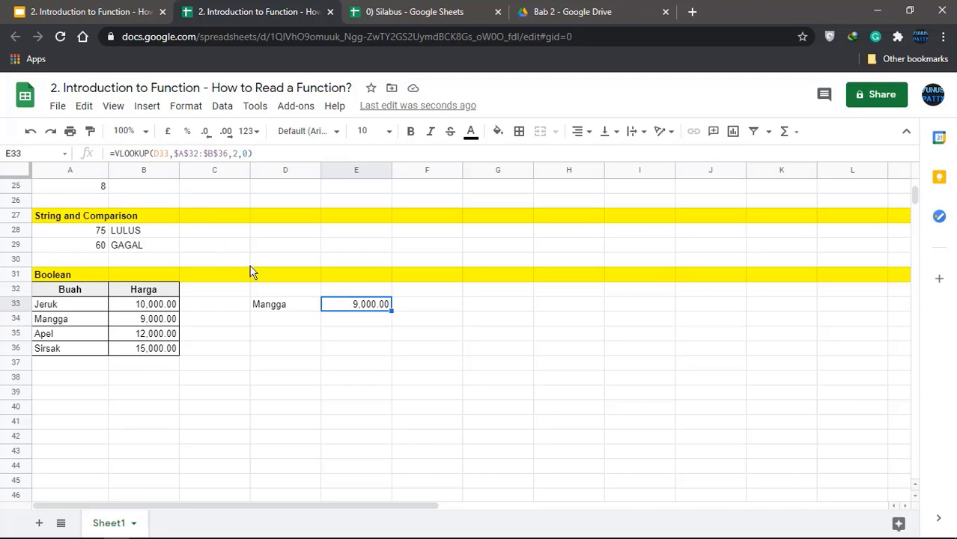
{"action": "left_click", "coordinate": [337, 336]}
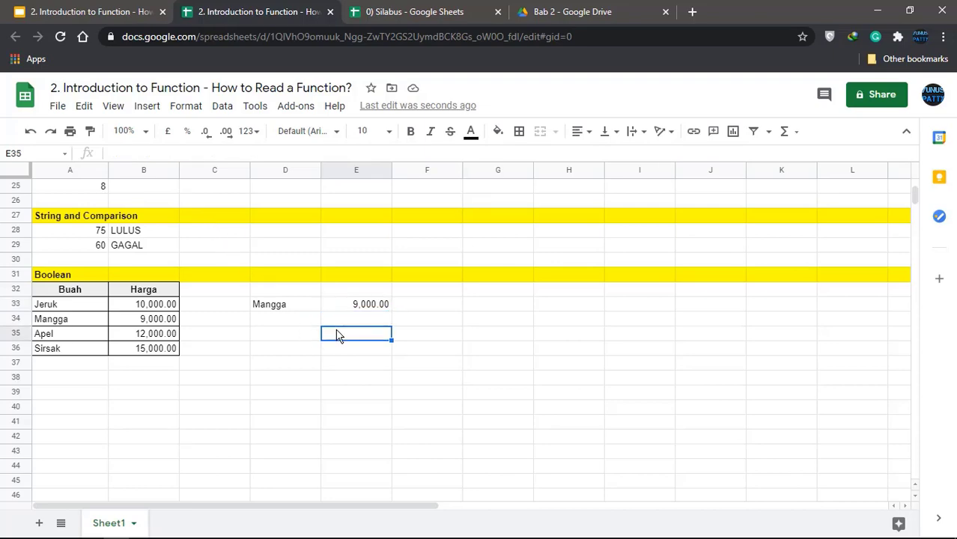